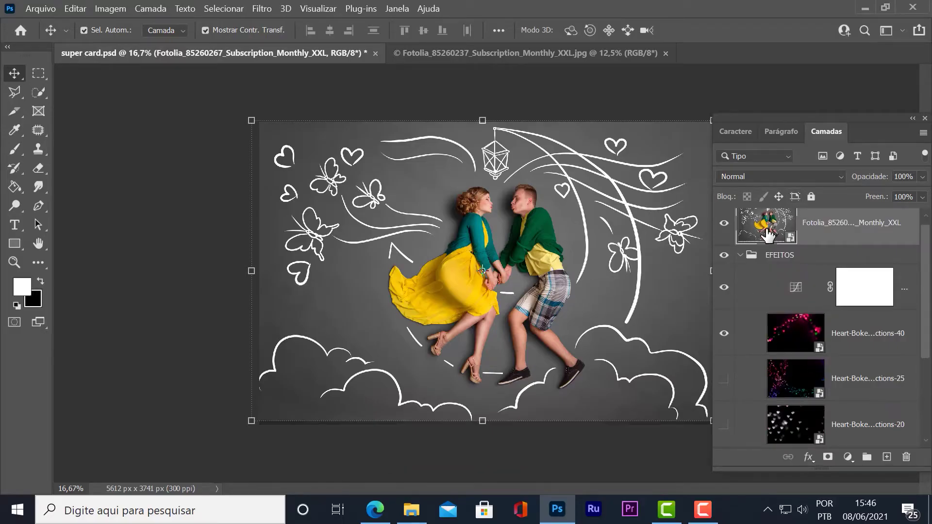
Step: Move the chalk couple photo below the EFEITOS group and hide the pink Heart-Bokeh-40 layer
drag(770, 233, 782, 403)
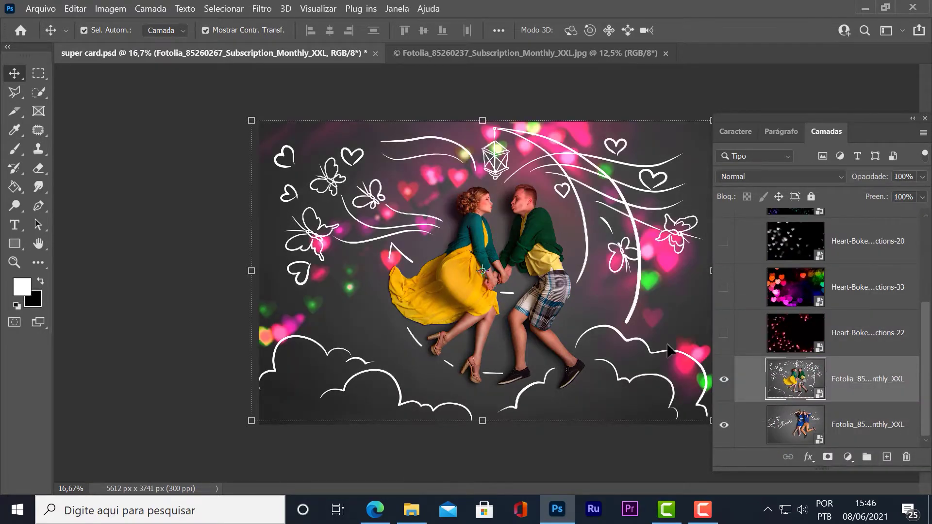
scroll(755, 348, up, 5)
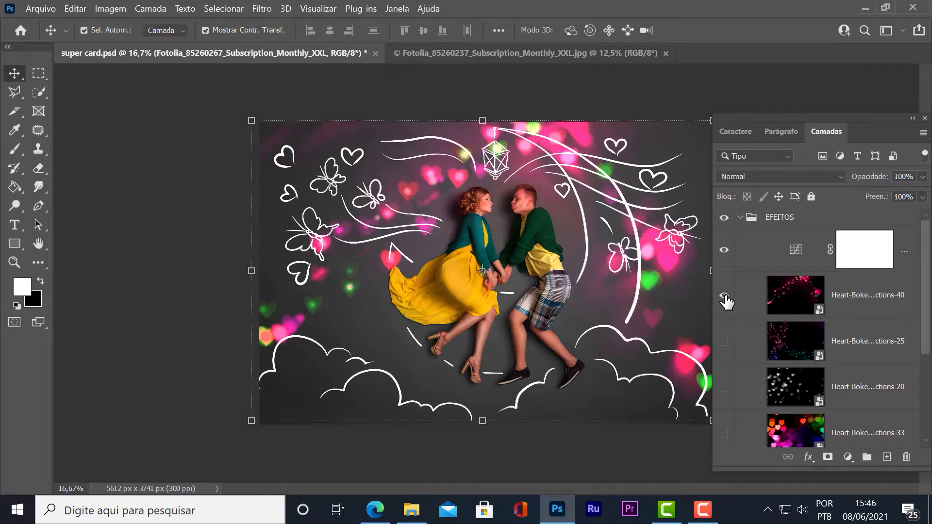
click(724, 295)
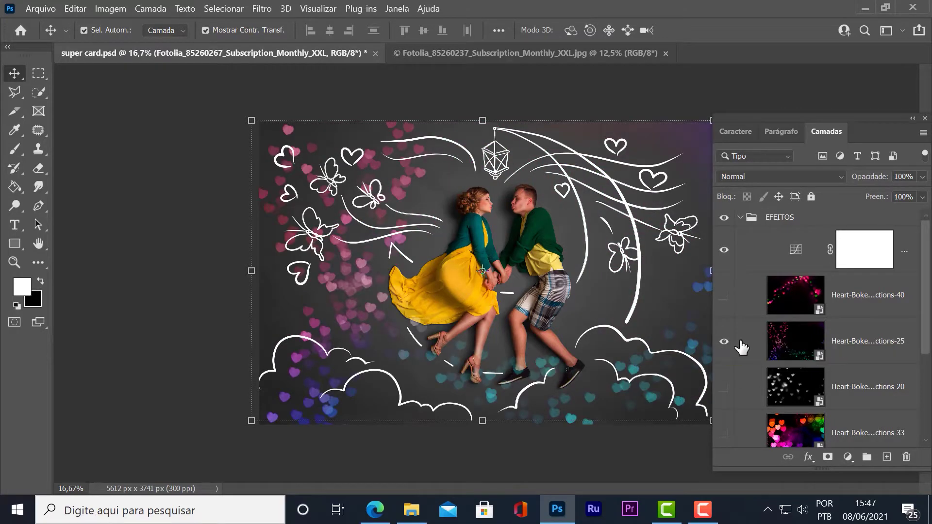
Step: Preview the Heart-Bokeh overlays one at a time, from pink-and-blue hearts to pink hearts
click(724, 343)
scroll(787, 356, down, 1)
click(724, 379)
scroll(731, 388, down, 1)
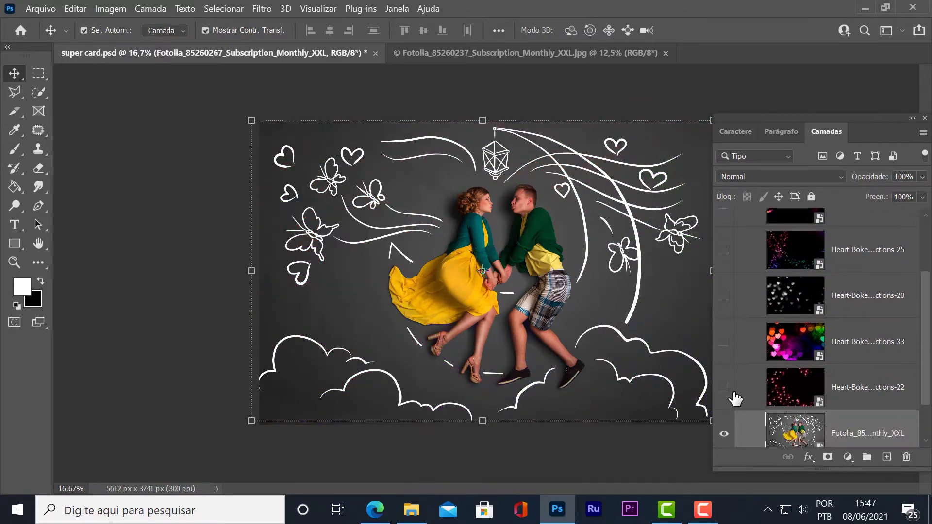
click(724, 396)
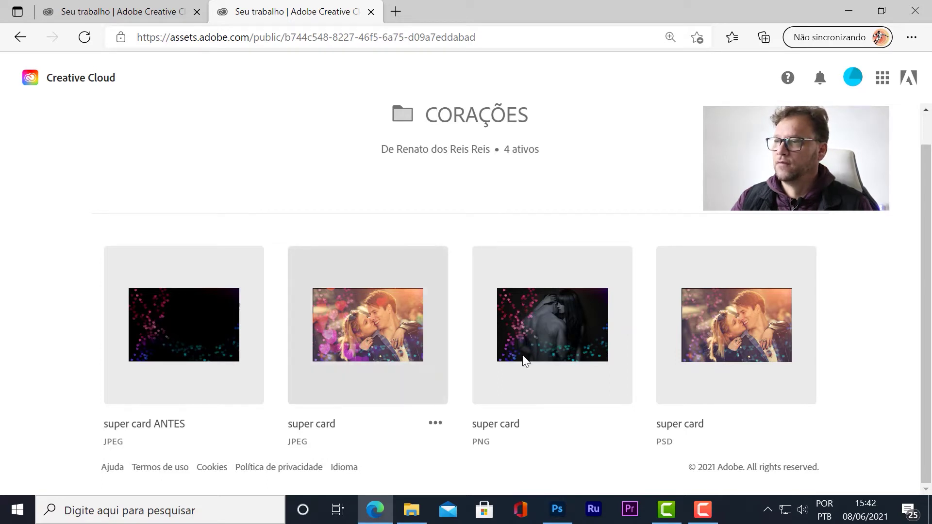
mouse_move(736, 342)
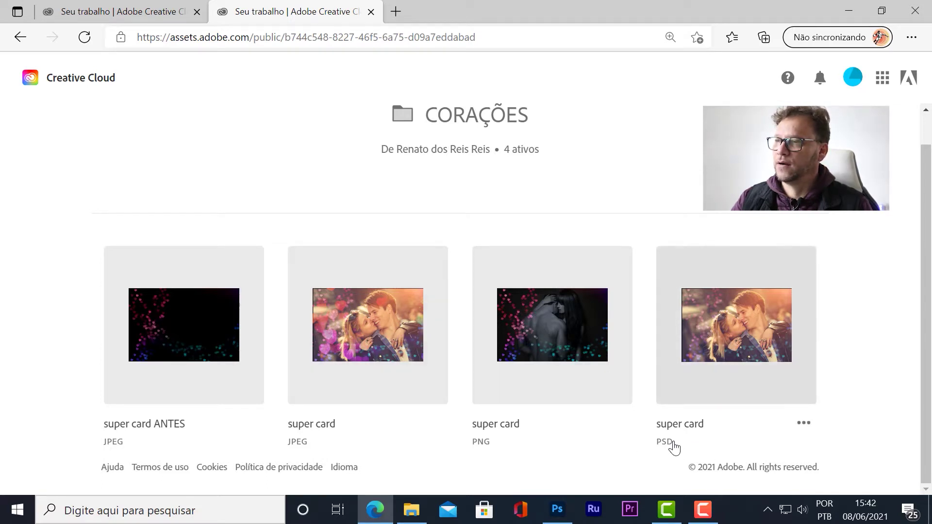
Step: Download the super card PSD with Baixar and bring the Dia dos namorados aula 05 folder forward
click(803, 425)
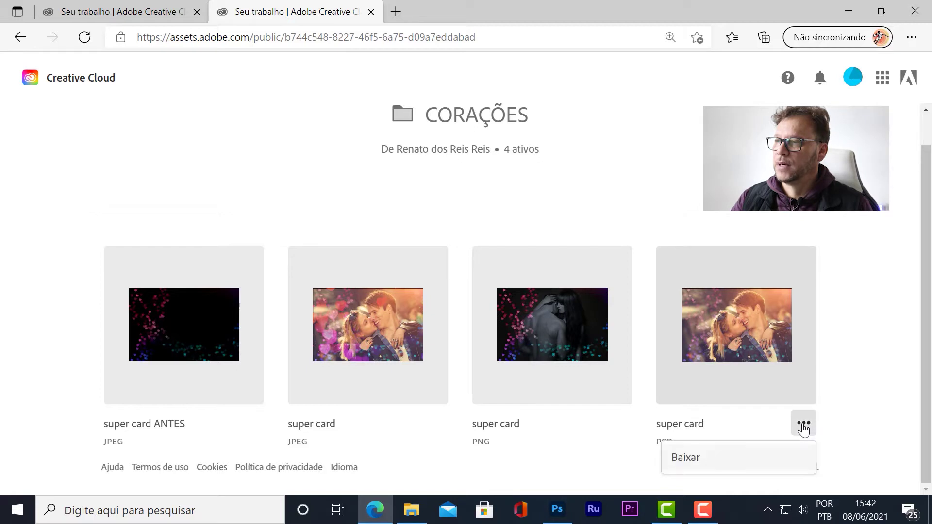
click(702, 459)
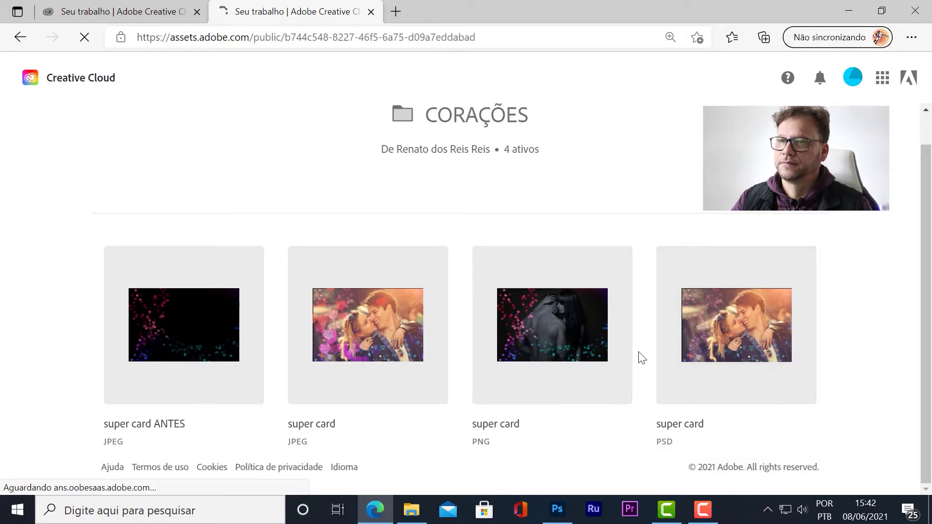
click(410, 516)
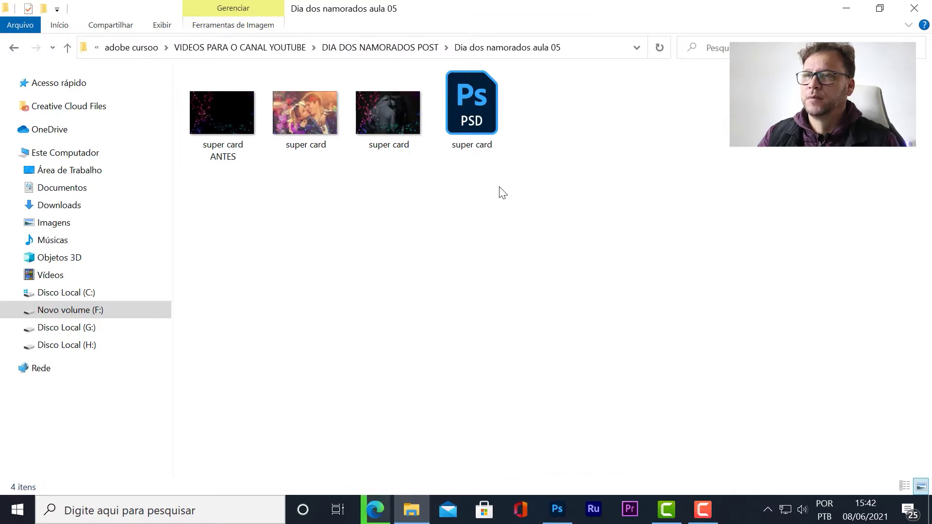
Step: Open the 335 MB super card PSD from File Explorer in Photoshop
click(475, 124)
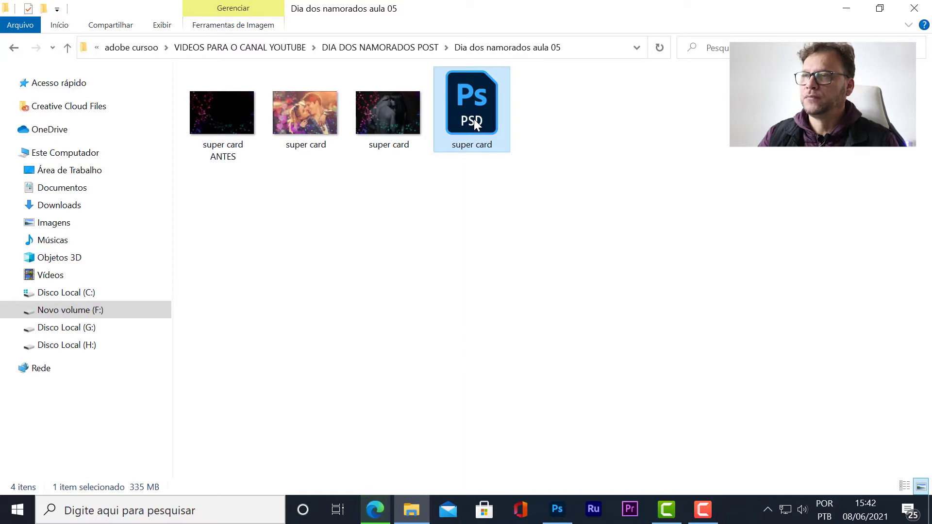
double_click(474, 121)
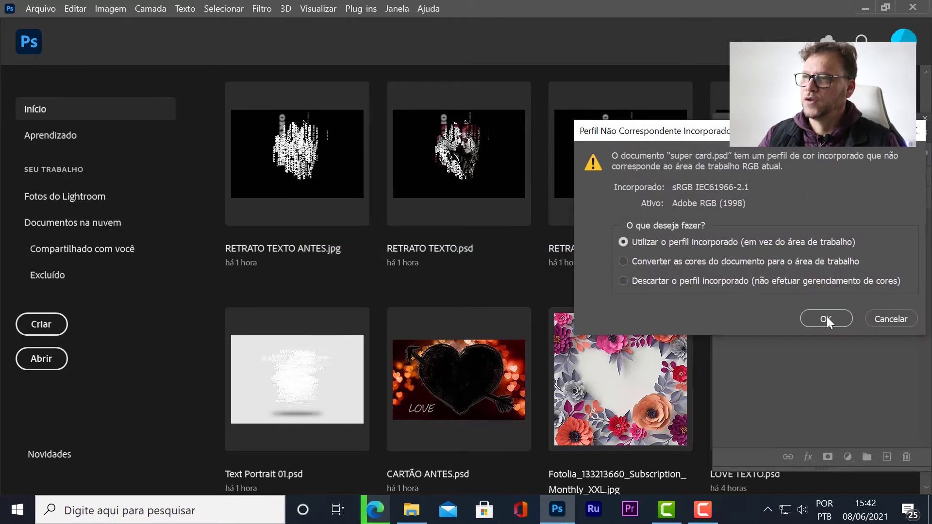
Step: Keep the embedded sRGB profile ('Utilizar o perfil incorporado') and open super card.psd
click(826, 319)
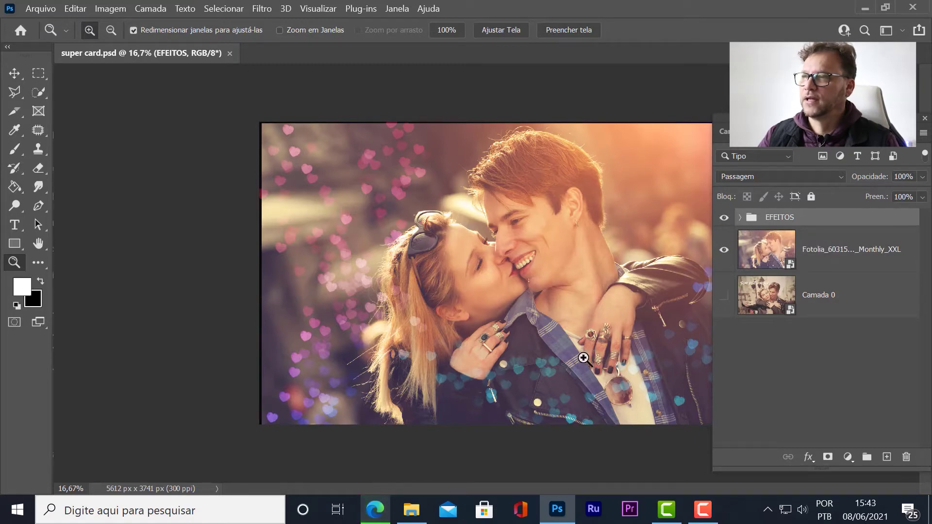
Step: Expand the EFEITOS group to list its heart bokeh layers
click(741, 218)
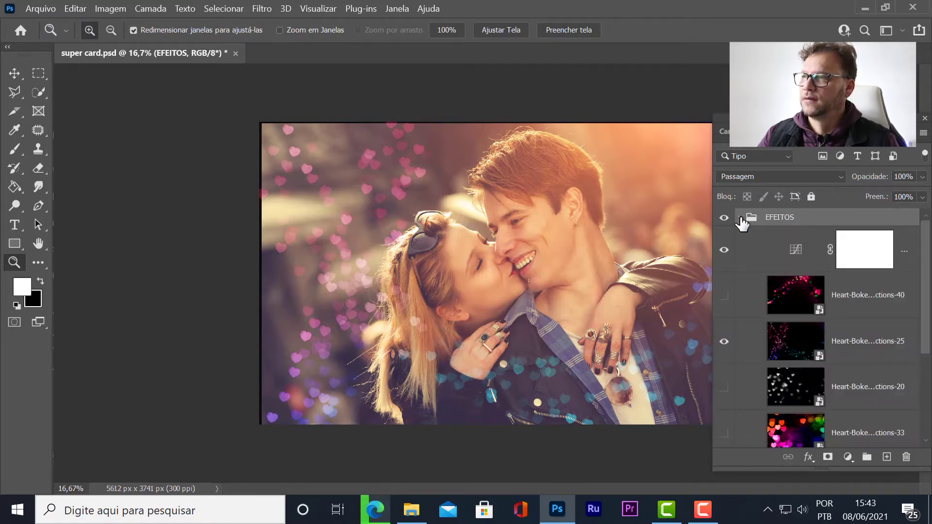
click(740, 217)
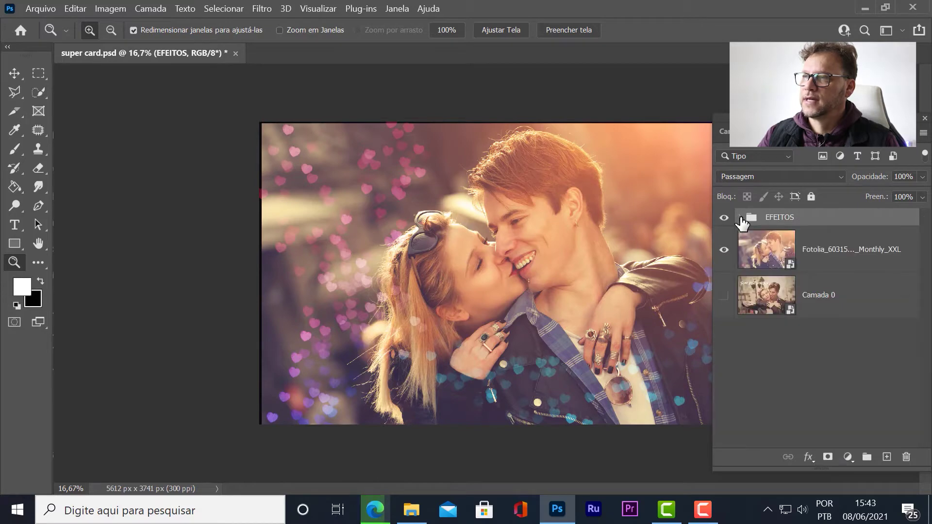
click(741, 217)
scroll(843, 336, down, 2)
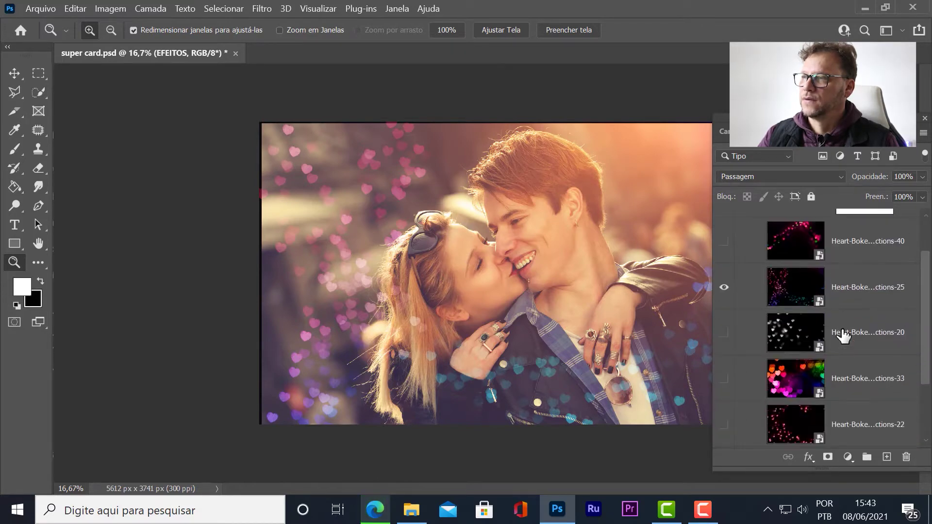
scroll(843, 336, down, 1)
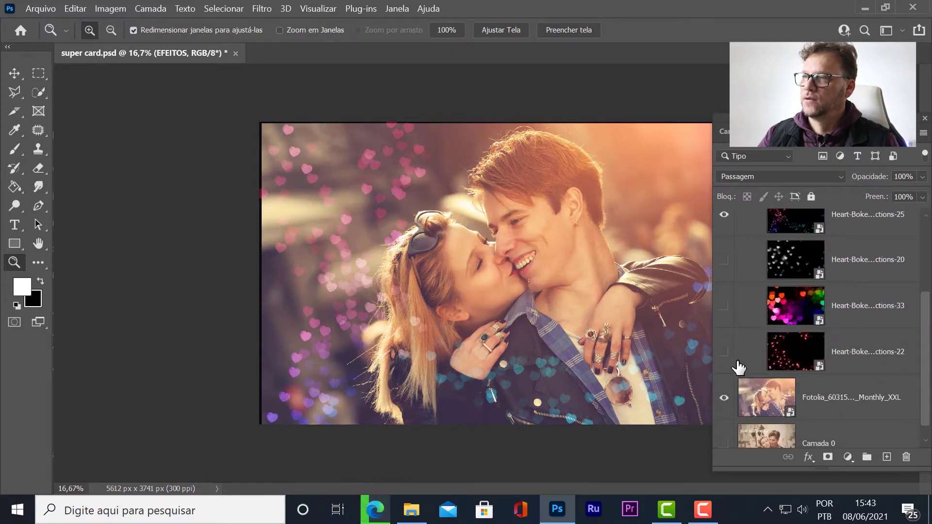
scroll(797, 315, up, 1)
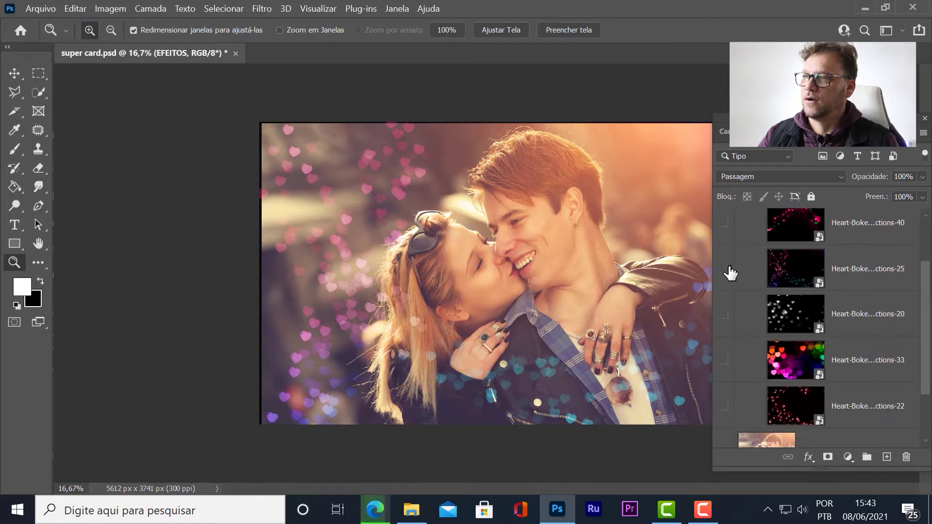
Step: Hide Heart-Bokeh-25, then briefly preview and hide Heart-Bokeh-22 and Heart-Bokeh-33
click(730, 269)
click(724, 408)
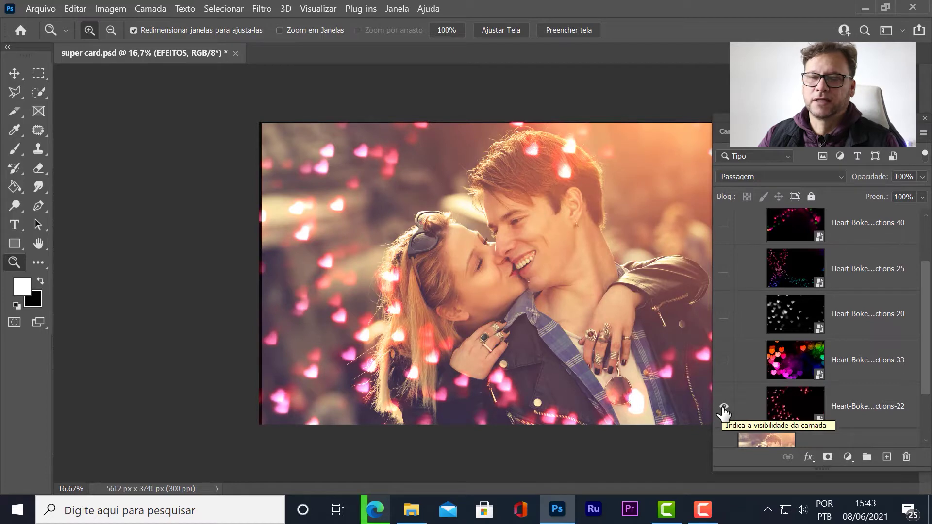
click(724, 408)
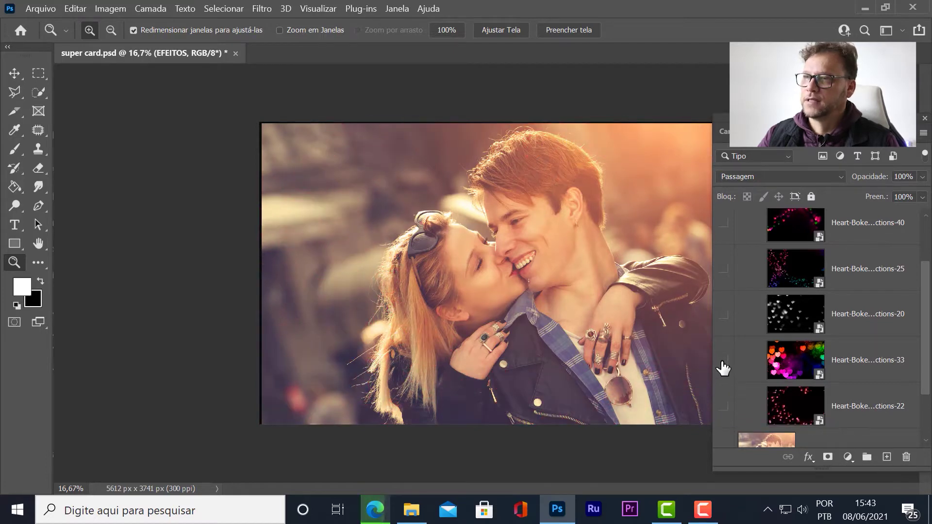
click(724, 362)
click(723, 362)
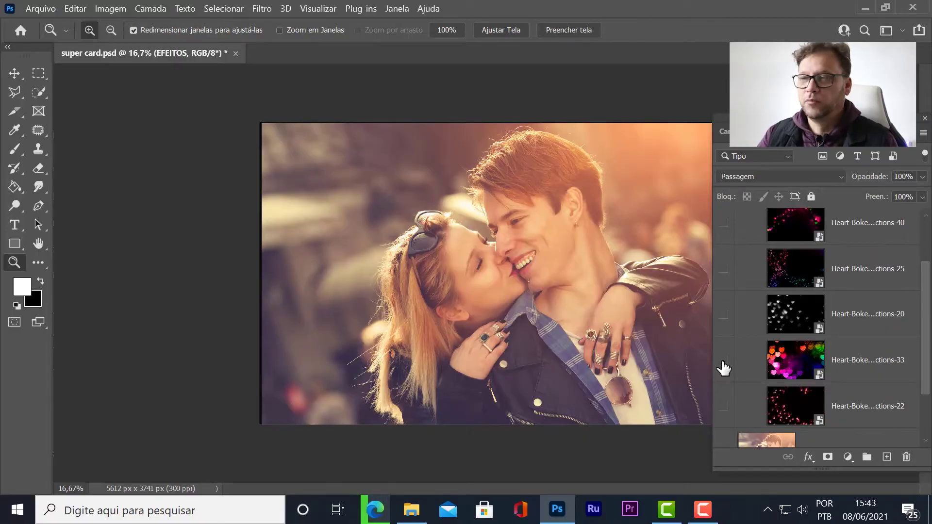
Step: Briefly preview Heart-Bokeh-20, then turn on the pink-and-green Heart-Bokeh-40 overlay
click(724, 315)
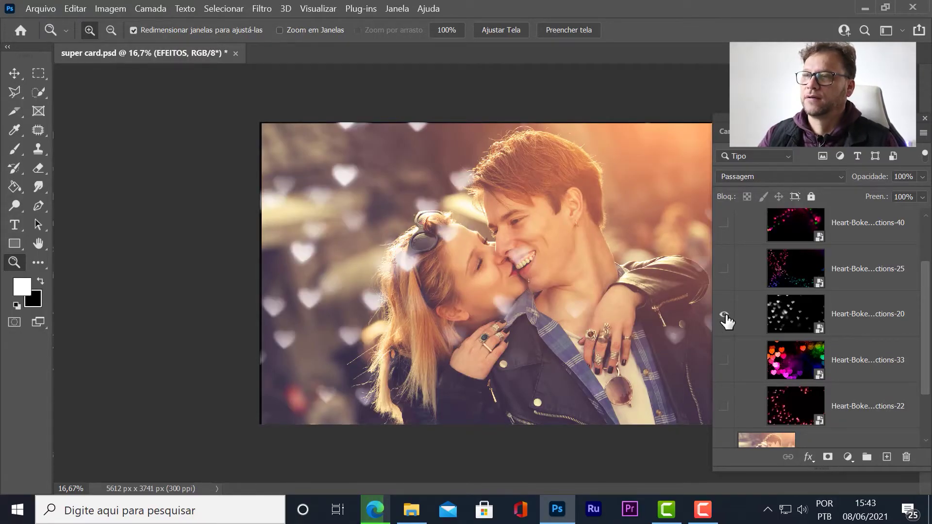
click(725, 316)
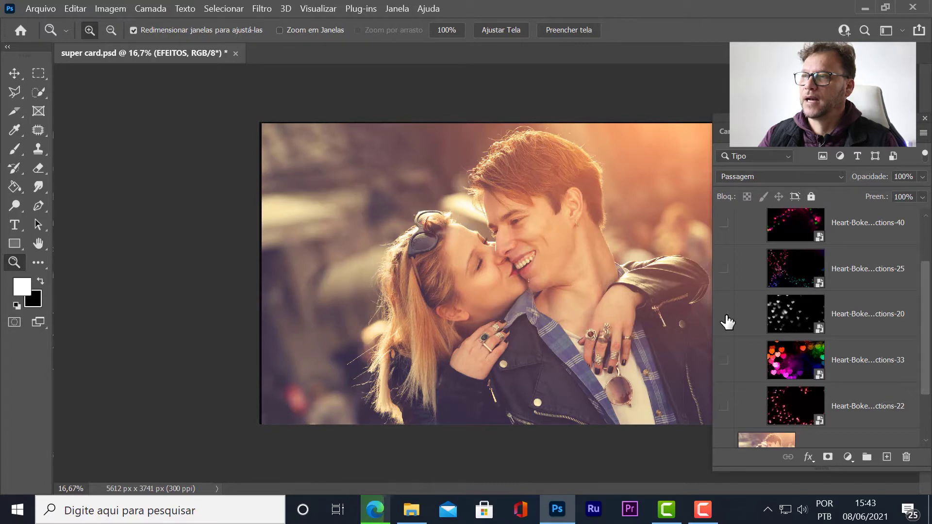
click(724, 225)
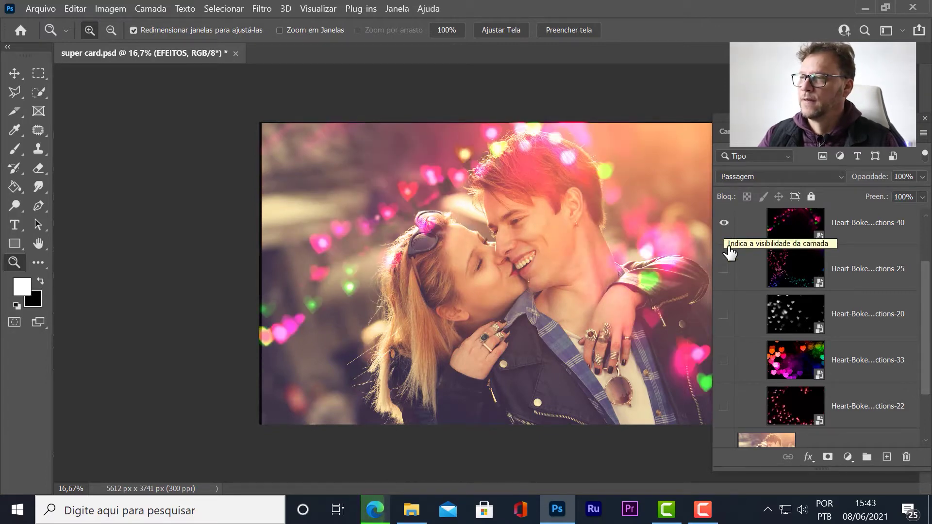
Step: Bring the Fotolia_85260237 chalk couple photo from File Explorer onto Photoshop's taskbar icon
scroll(775, 286, down, 2)
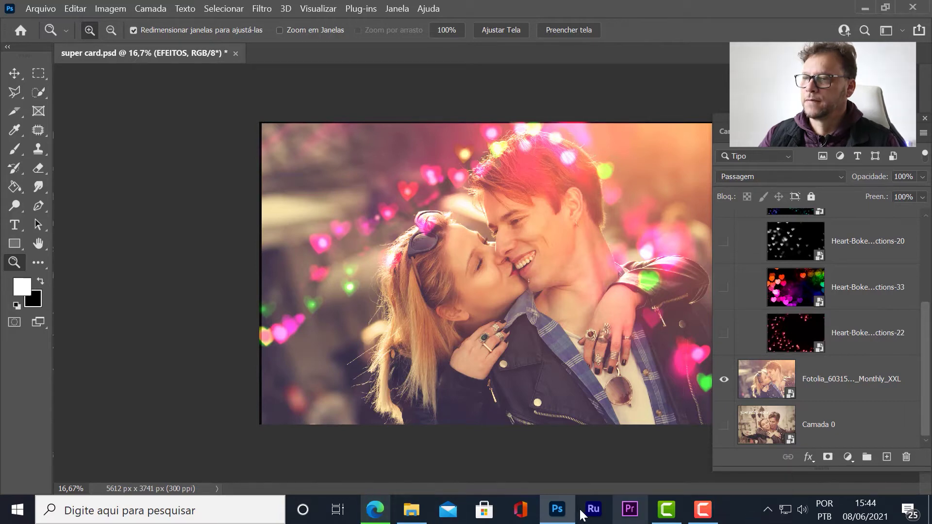
click(557, 509)
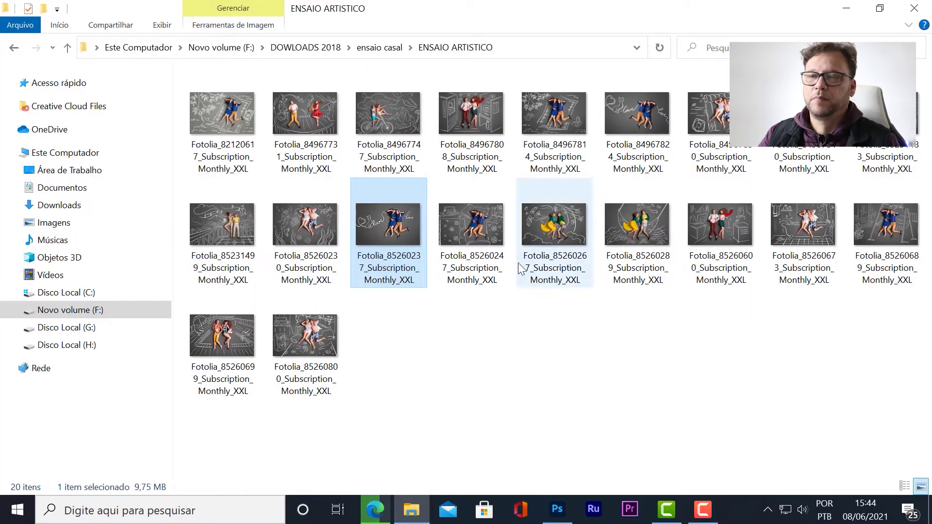
mouse_move(388, 235)
mouse_down()
mouse_move(424, 281)
mouse_move(555, 511)
mouse_up()
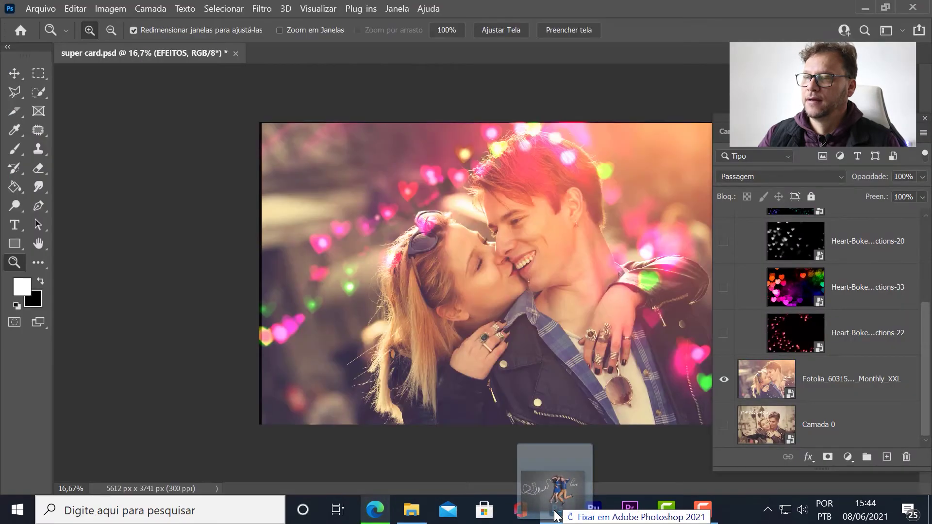
Step: Place the chalk couple photo and scale it to 58.38% so it covers the canvas
mouse_move(554, 513)
mouse_down()
mouse_move(548, 401)
mouse_move(507, 303)
mouse_up()
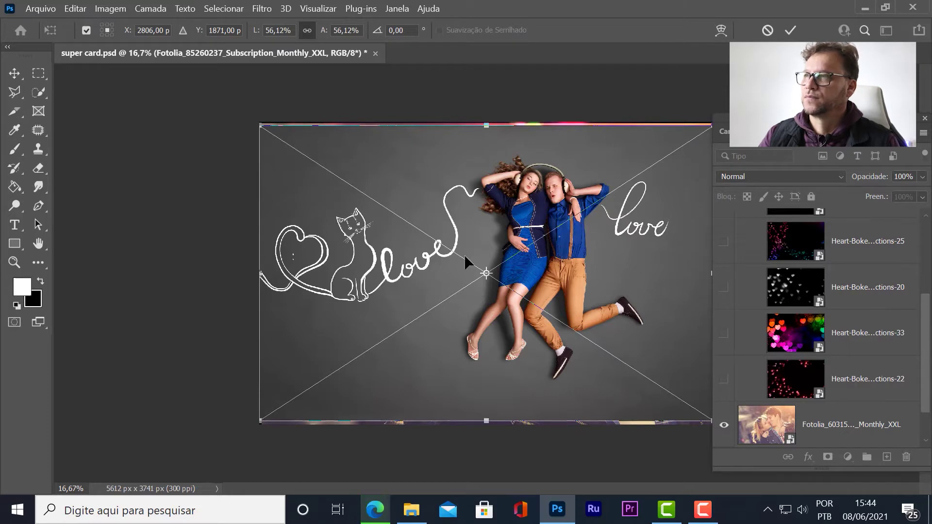
click(791, 30)
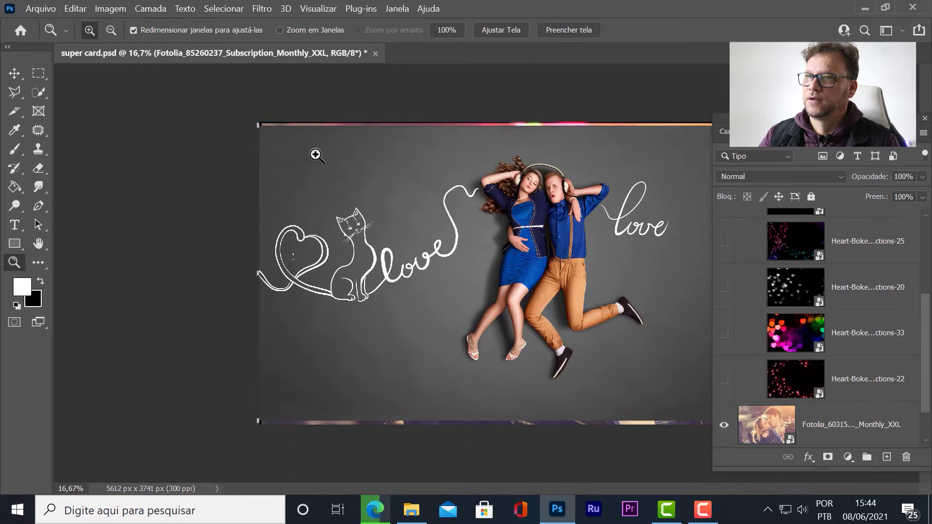
click(14, 73)
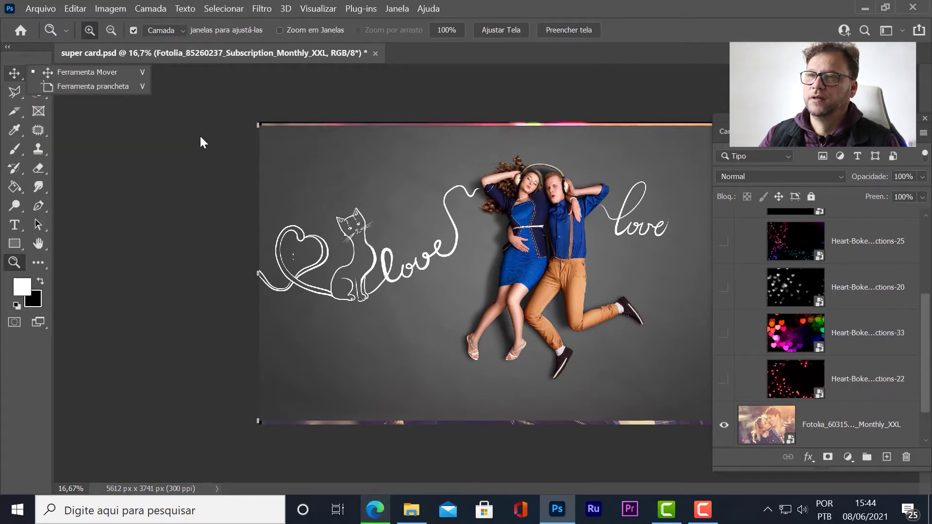
drag(258, 125, 250, 119)
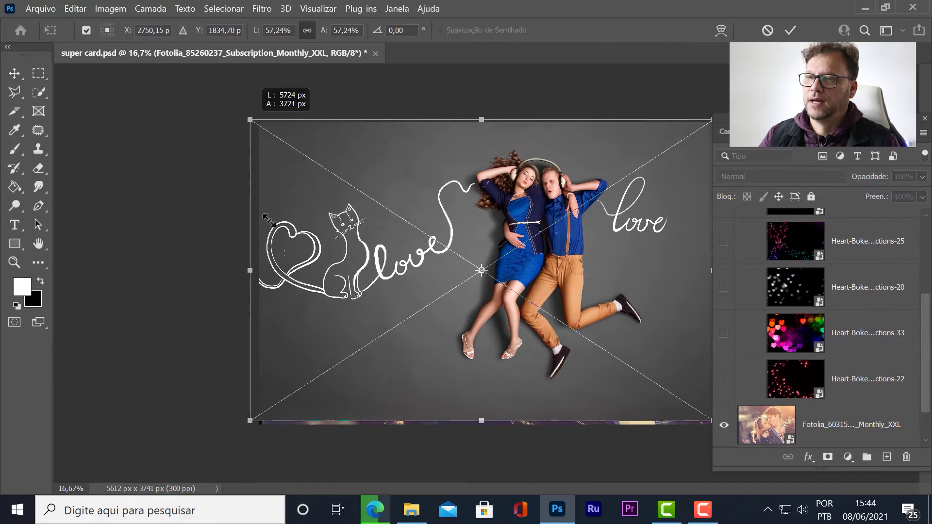
drag(250, 422, 250, 426)
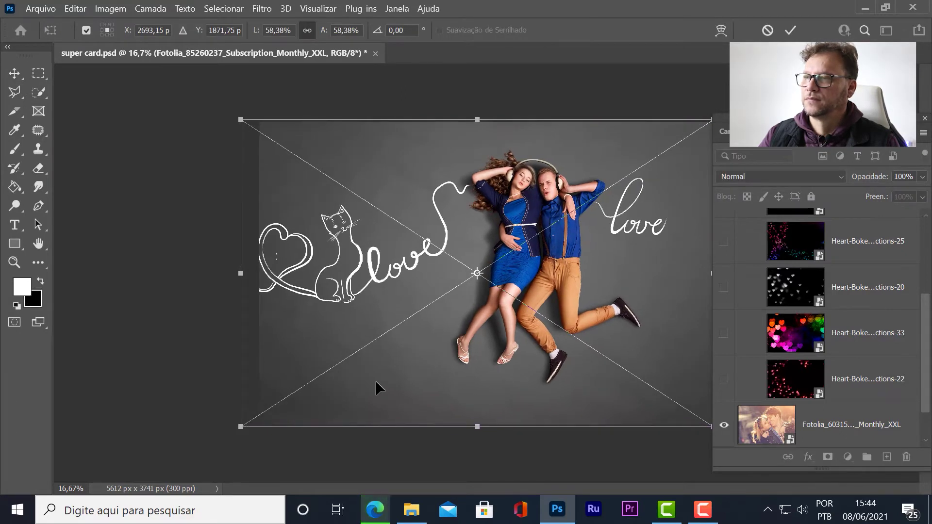
drag(375, 380, 376, 376)
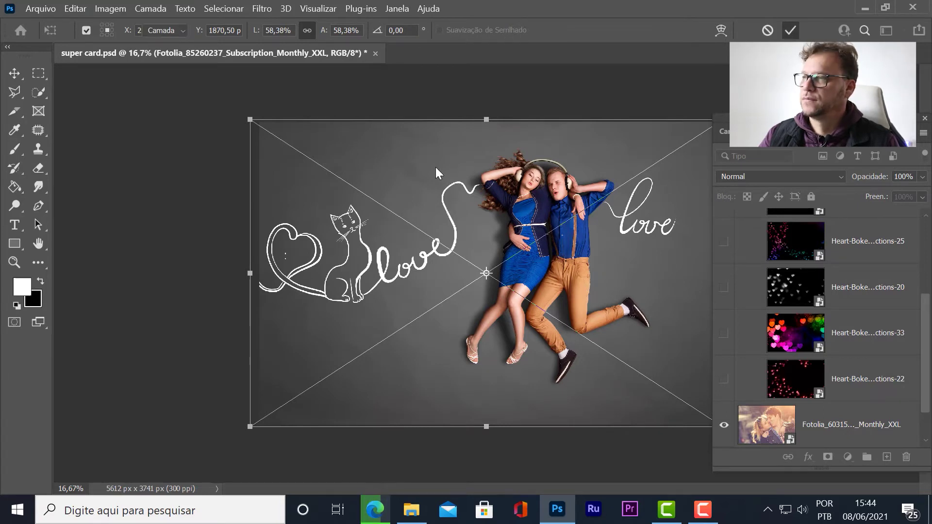
key(Return)
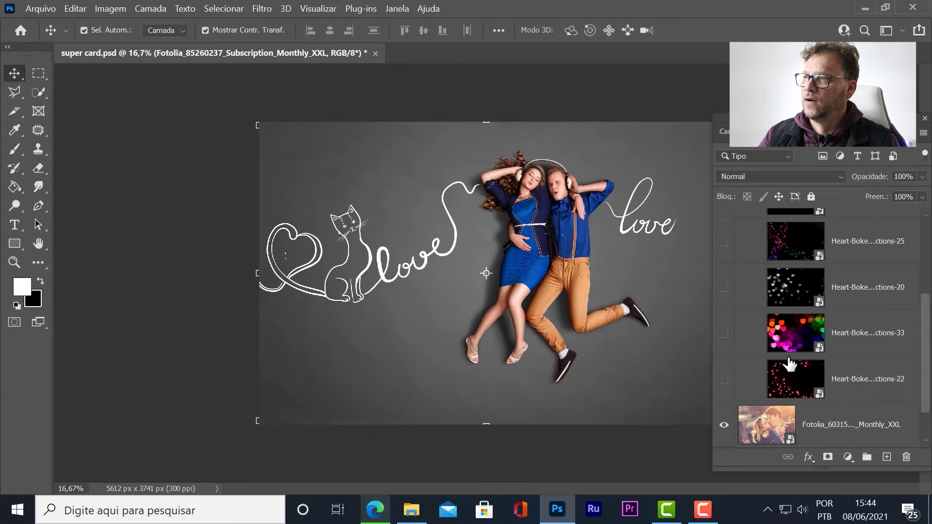
Step: Move the Fotolia_85260 layer below the EFEITOS group, just above Fotolia_60315
scroll(792, 364, up, 3)
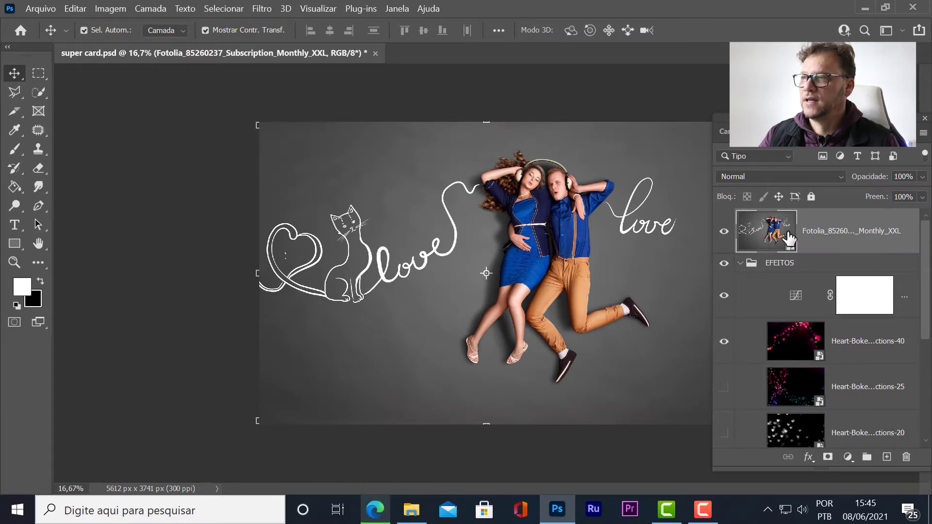
drag(766, 236, 818, 459)
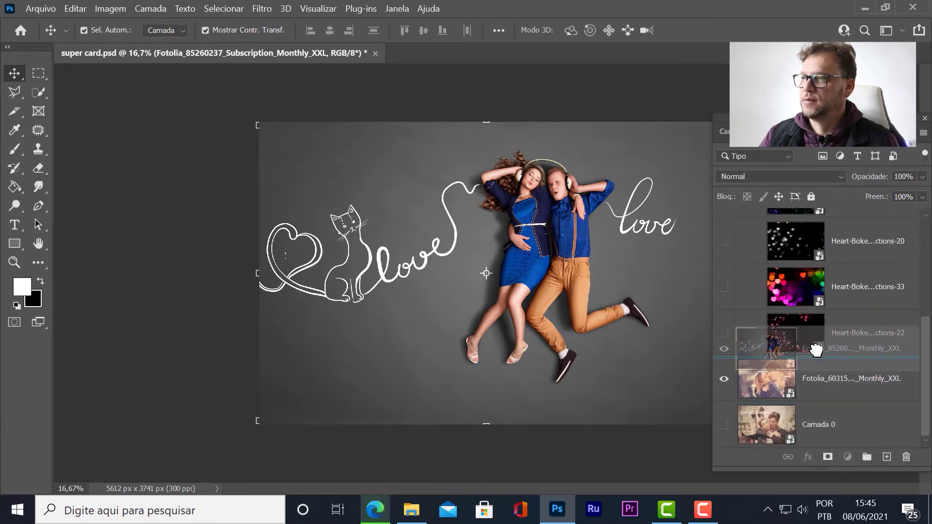
drag(818, 459, 815, 349)
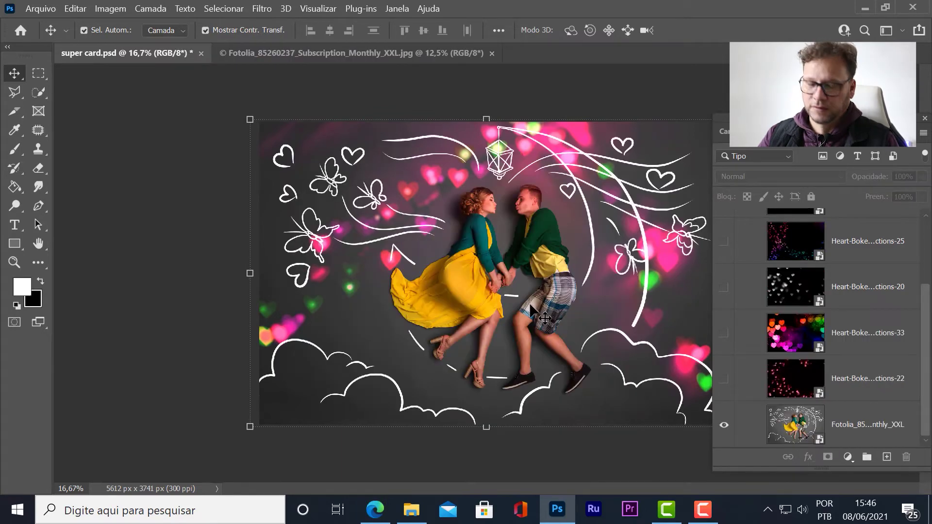
Step: Turn off Auto-Select so canvas clicks no longer pick layers
key(ctrl)
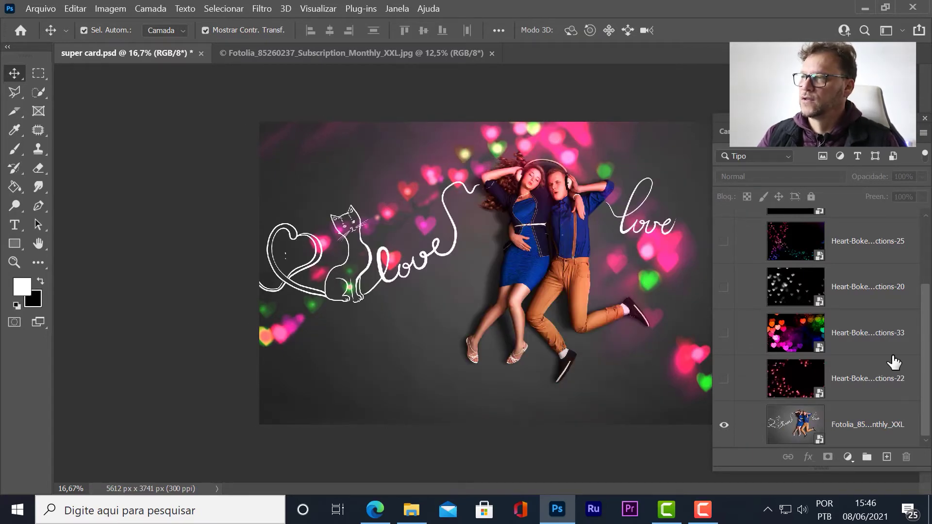
scroll(893, 361, up, 1)
scroll(893, 361, up, 1)
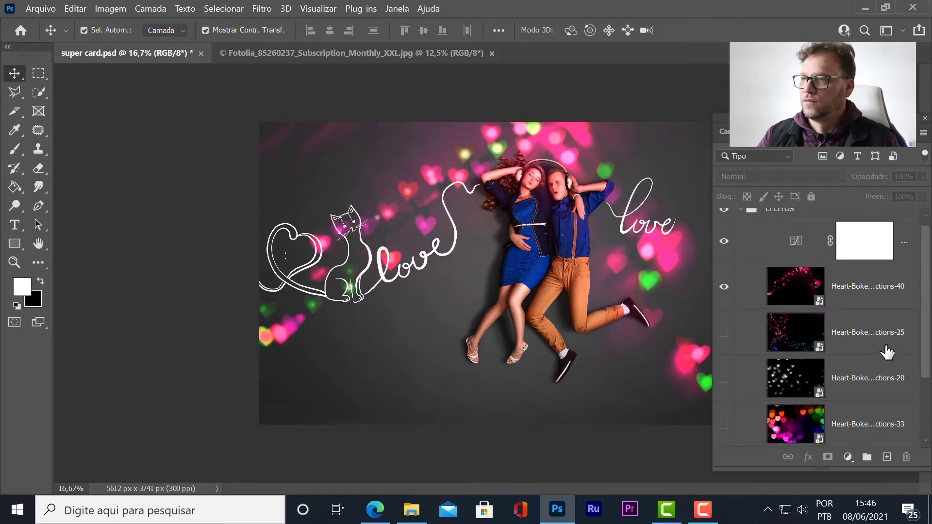
scroll(838, 346, down, 1)
scroll(839, 345, down, 1)
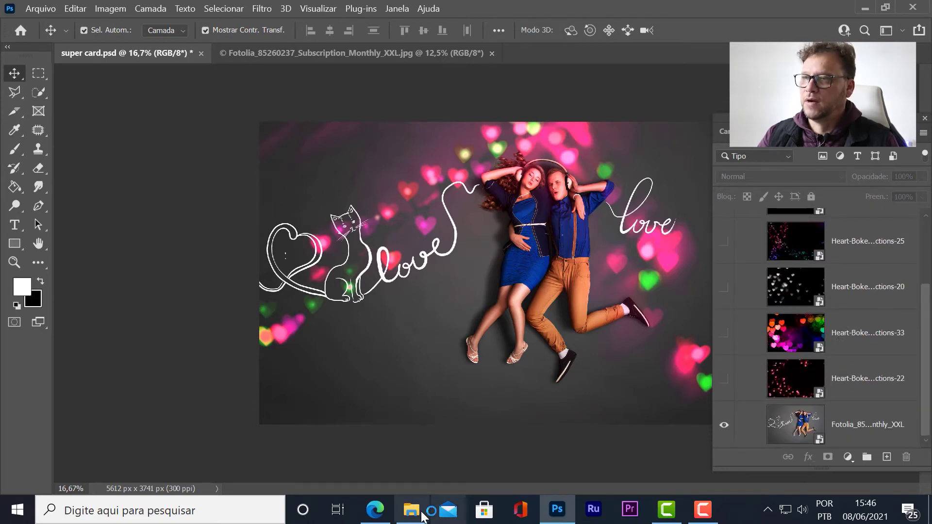
Step: Place the yellow-dress chalk couple photo Fotolia_85260267 from File Explorer onto the canvas
click(411, 509)
drag(546, 231, 561, 514)
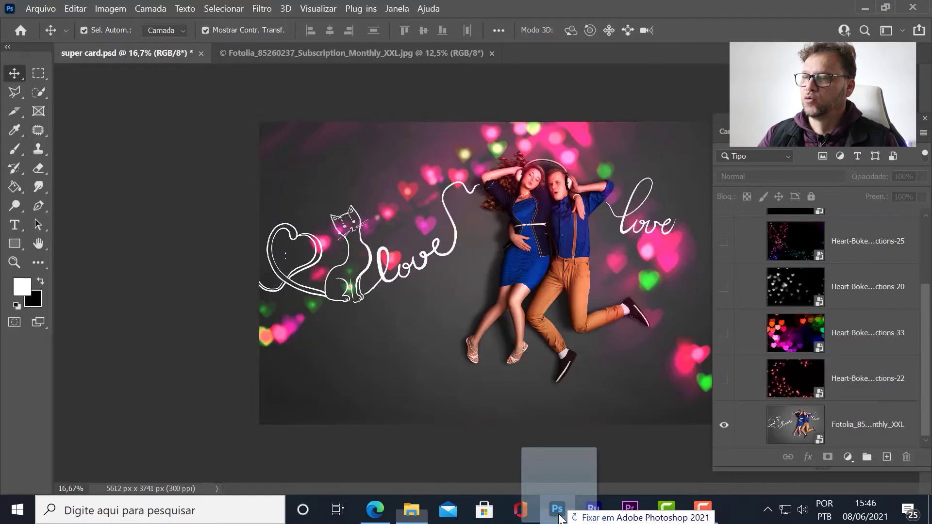
drag(560, 514, 537, 255)
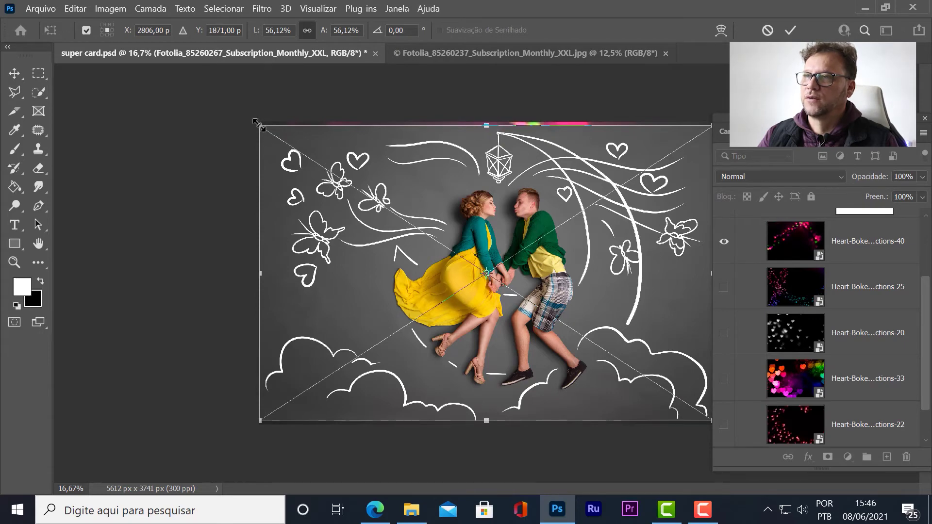
Step: Scale the yellow-dress couple photo to 57.06% and move its layer just above the bottom layer
drag(257, 124, 248, 118)
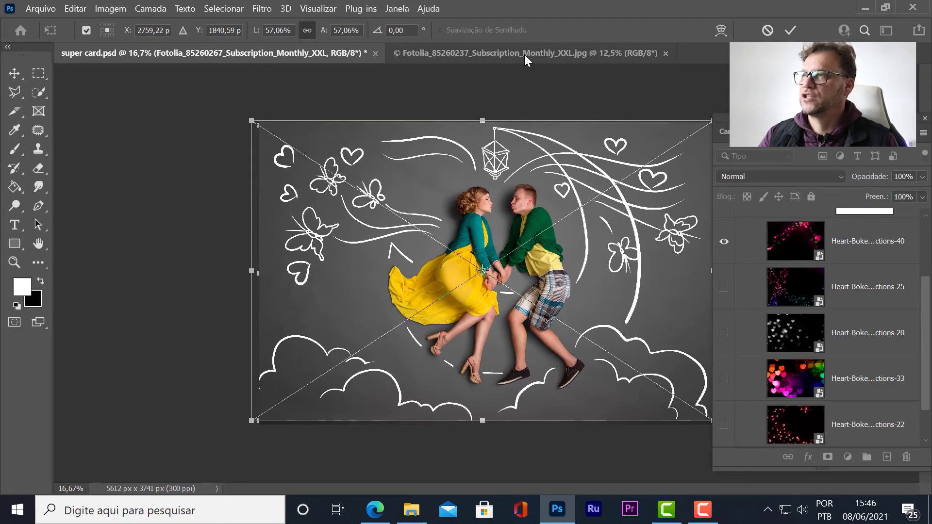
click(790, 31)
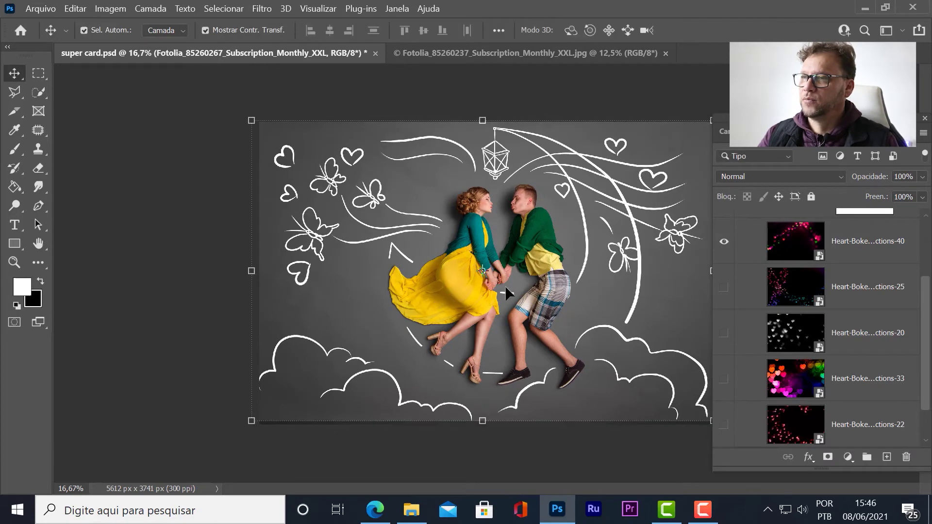
scroll(811, 357, up, 2)
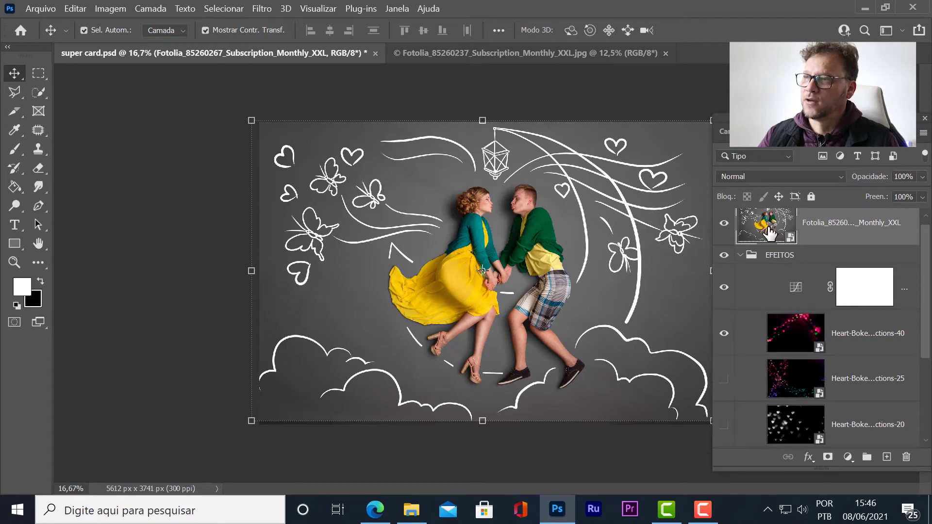
drag(768, 232, 779, 466)
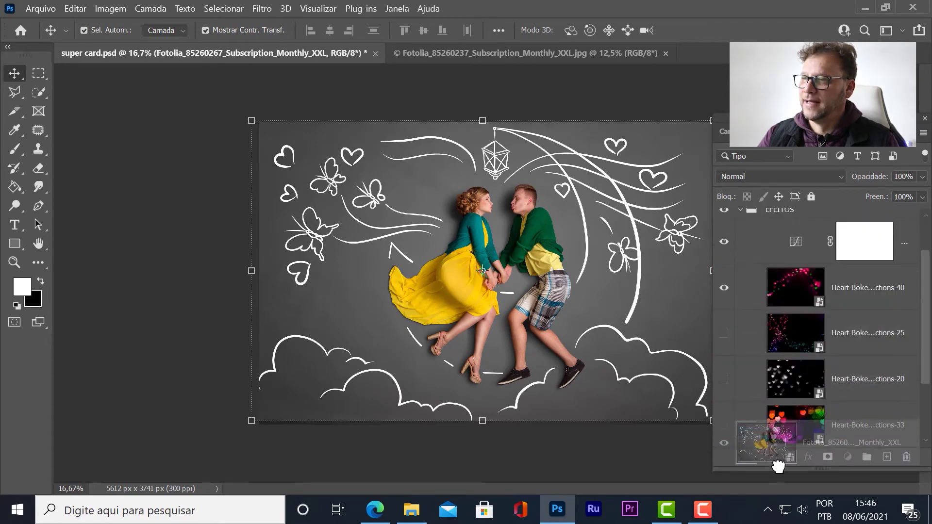
drag(778, 466, 783, 404)
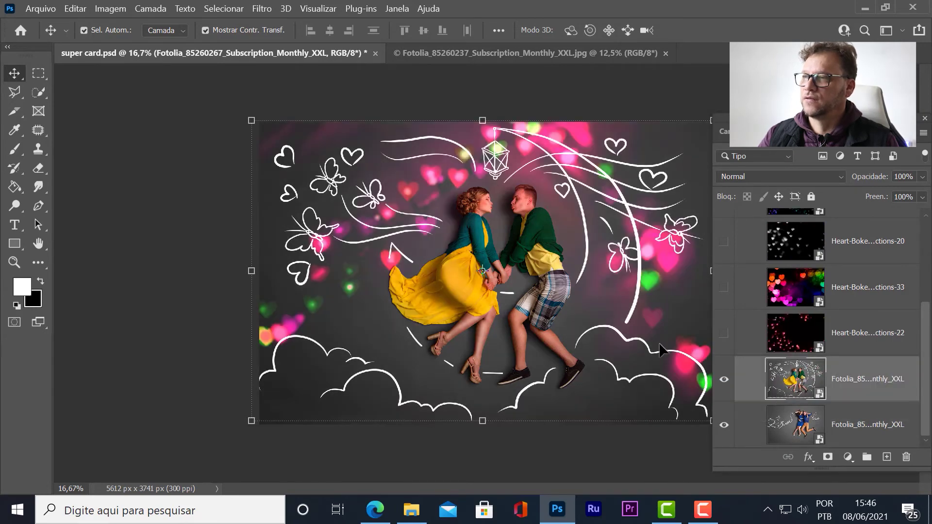
Step: Compare the pink Heart-Bokeh overlay with the pink-to-blue Heart-Bokeh 25 by toggling visibility
scroll(755, 347, up, 2)
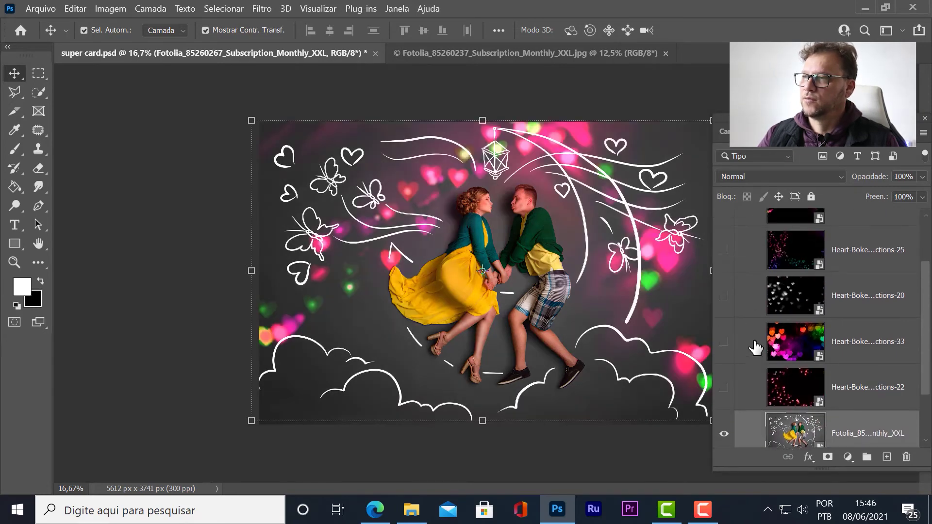
scroll(755, 347, up, 1)
scroll(755, 347, up, 1)
scroll(754, 348, up, 1)
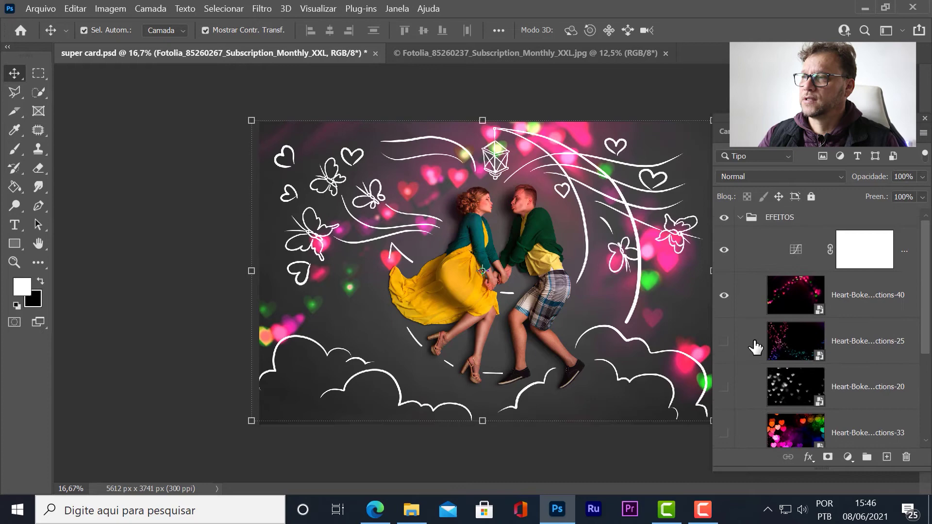
click(725, 296)
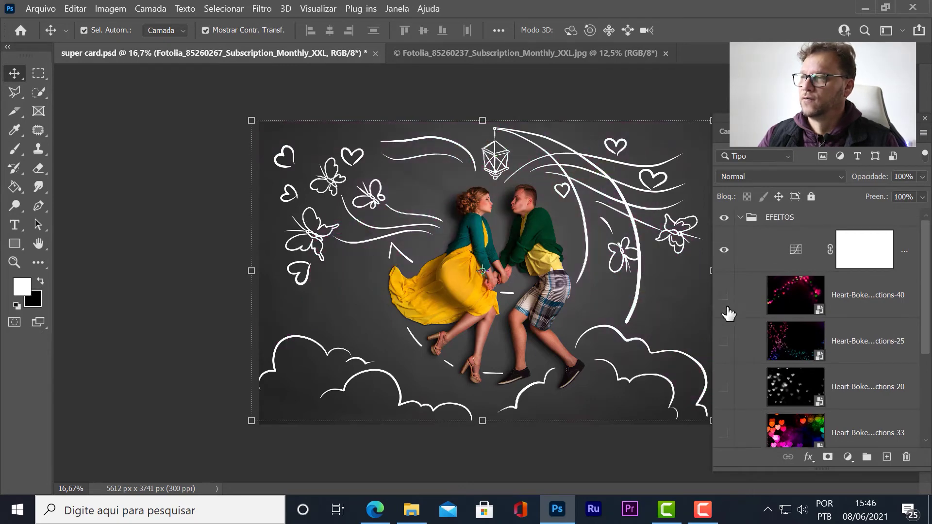
click(726, 342)
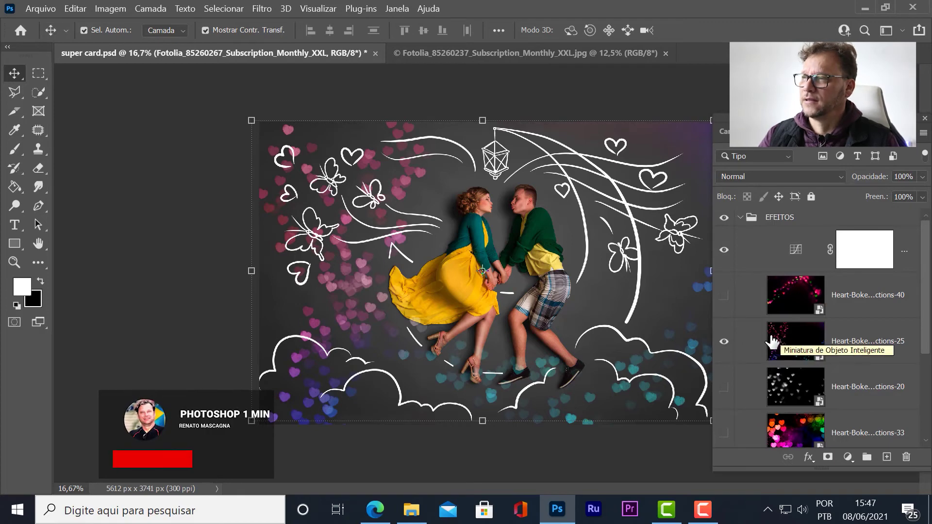
click(724, 343)
Step: Try the multicoloured and pink-red bokeh overlays, then leave only Heart-Bokeh 25 visible
scroll(786, 359, down, 1)
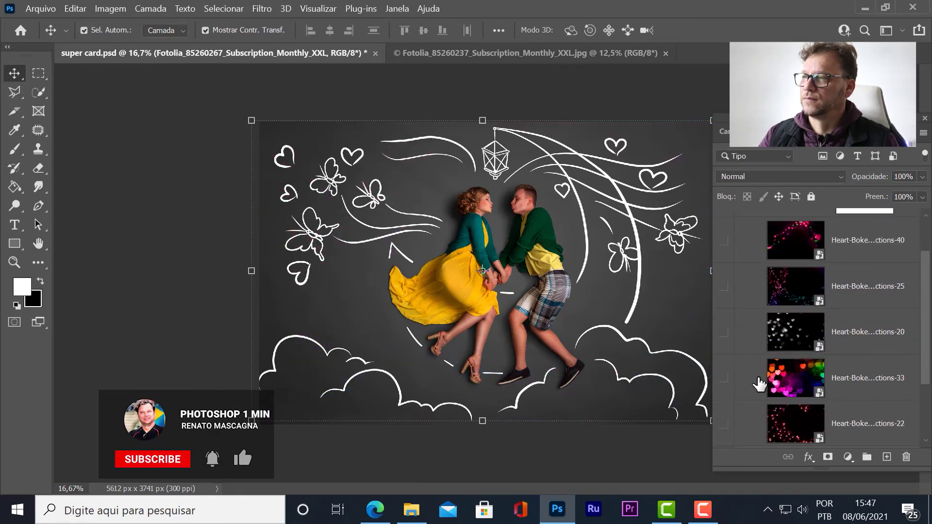
click(724, 378)
click(726, 385)
scroll(737, 385, down, 1)
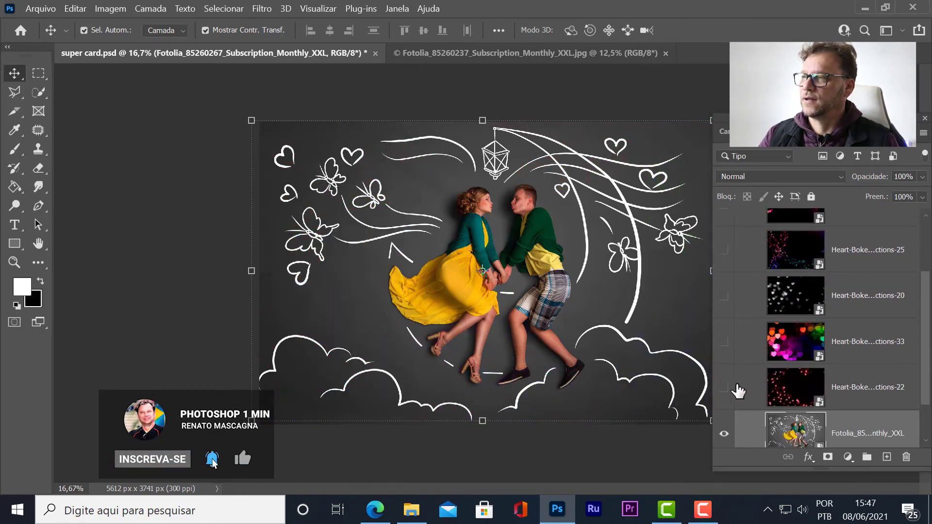
click(723, 387)
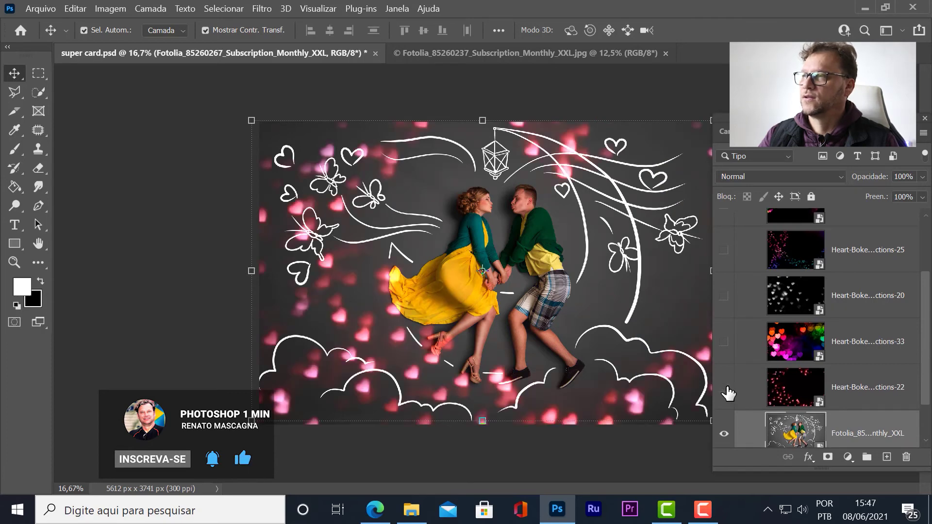
click(726, 387)
scroll(730, 291, up, 1)
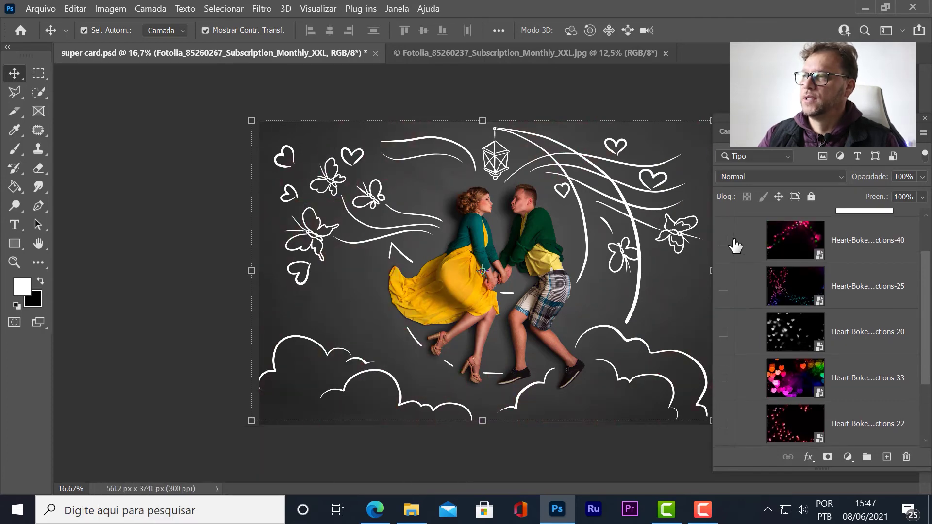
click(724, 287)
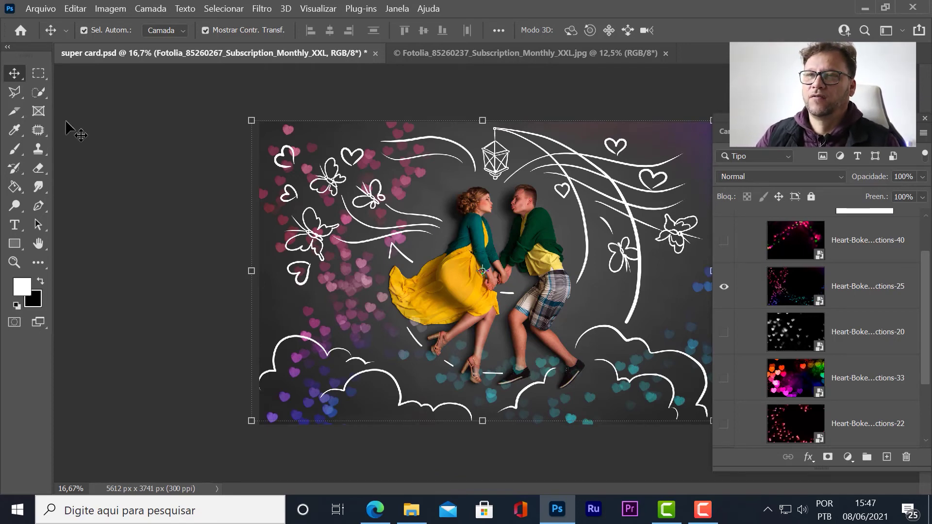
Step: Quick-export the card as 'super card CASAL.png' and open it from File Explorer
click(45, 10)
mouse_move(51, 223)
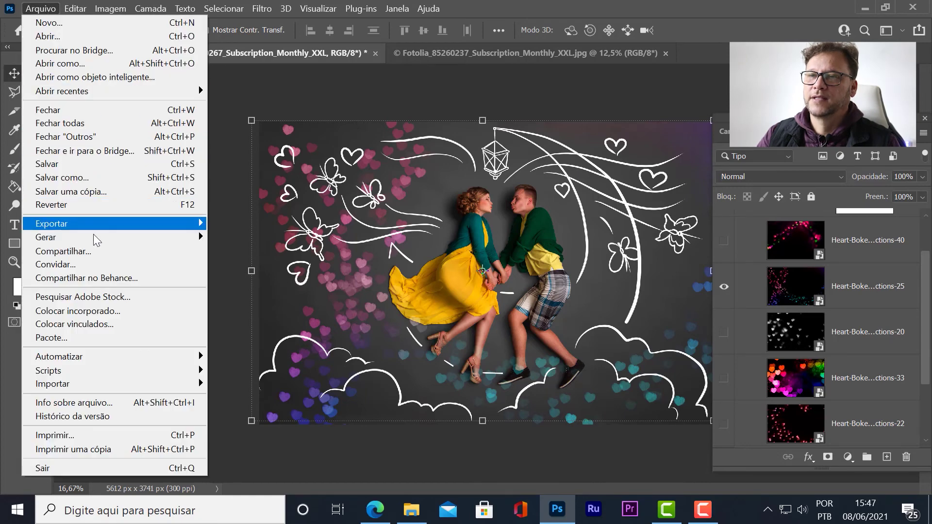
click(242, 224)
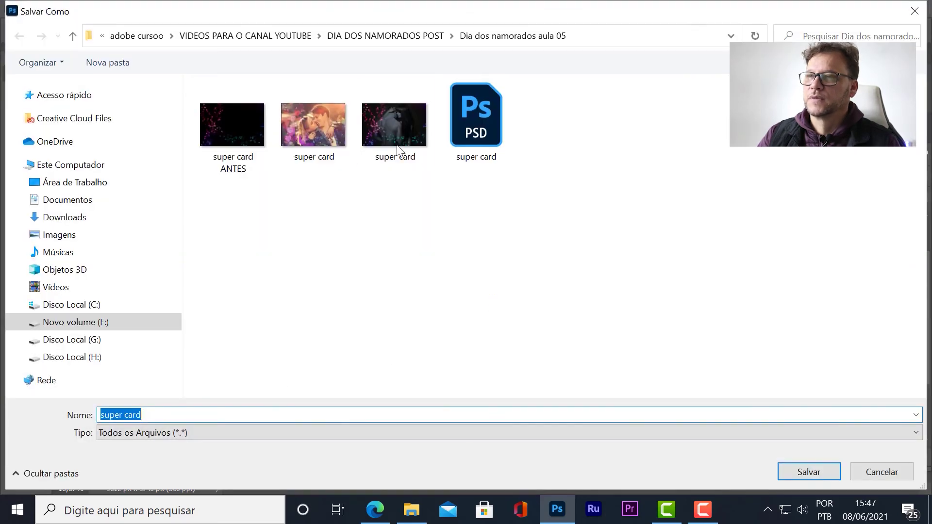
click(180, 418)
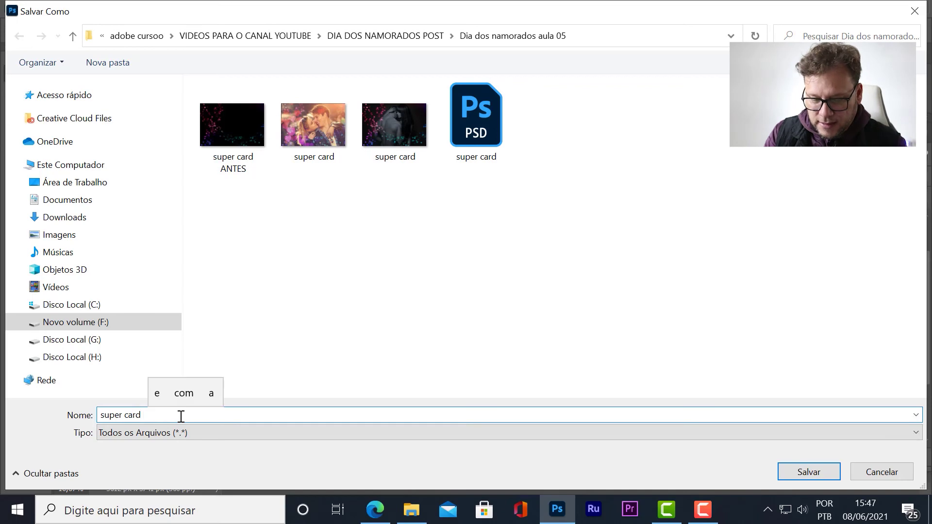
text(CASAL)
key(Return)
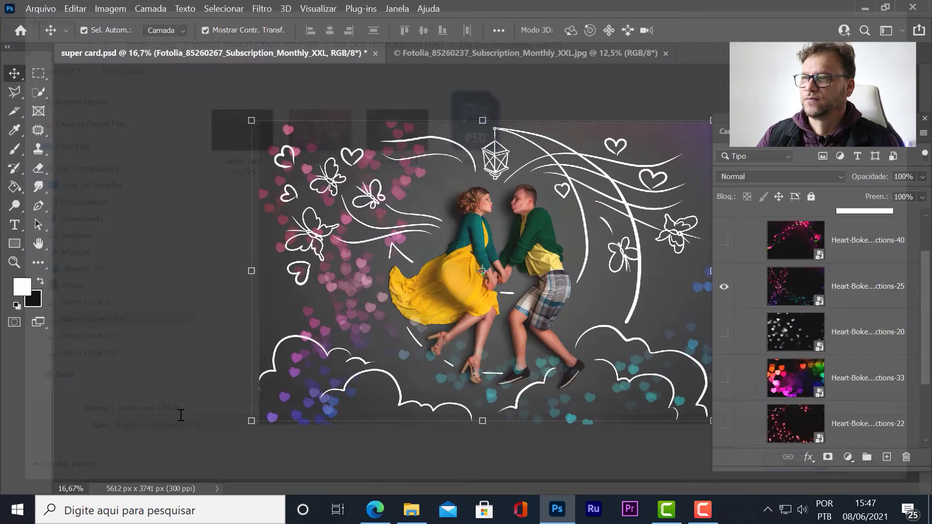
key(alt+Tab)
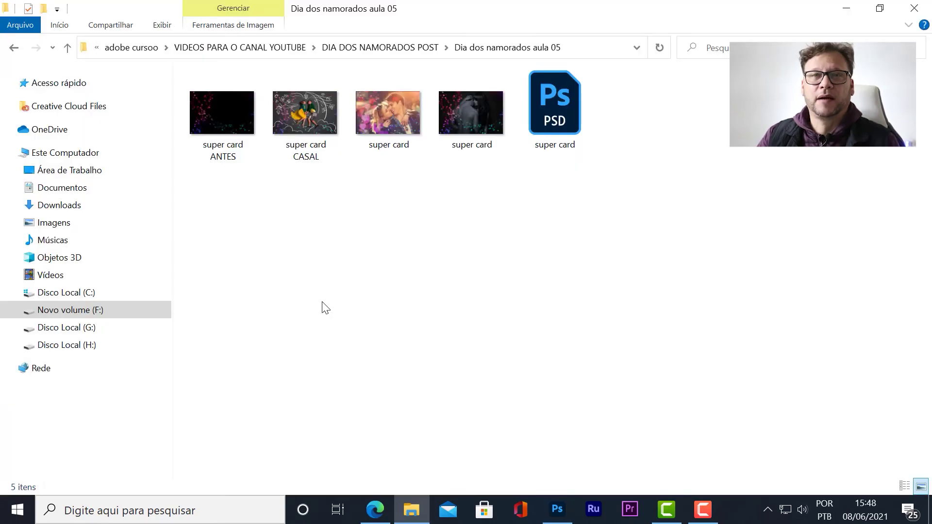
double_click(311, 121)
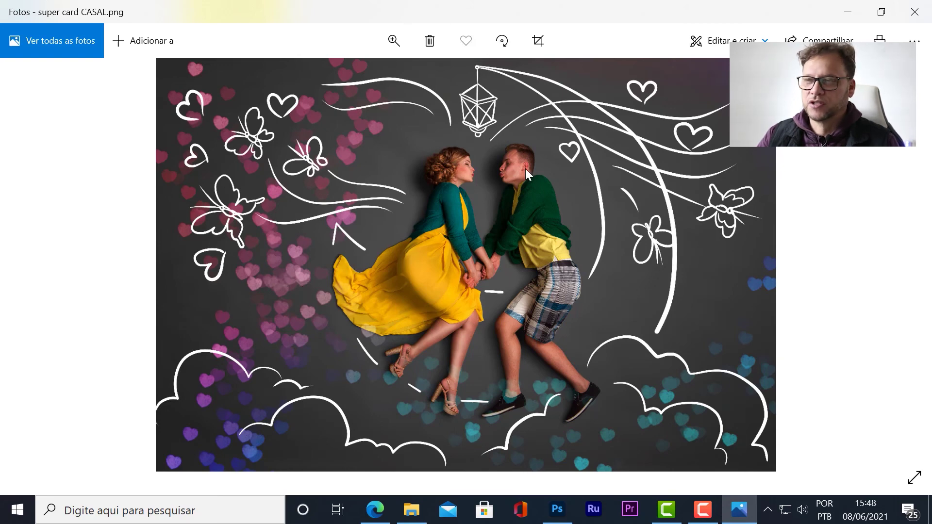
Step: Close the Photos viewer to return to super card.psd in Photoshop
click(915, 12)
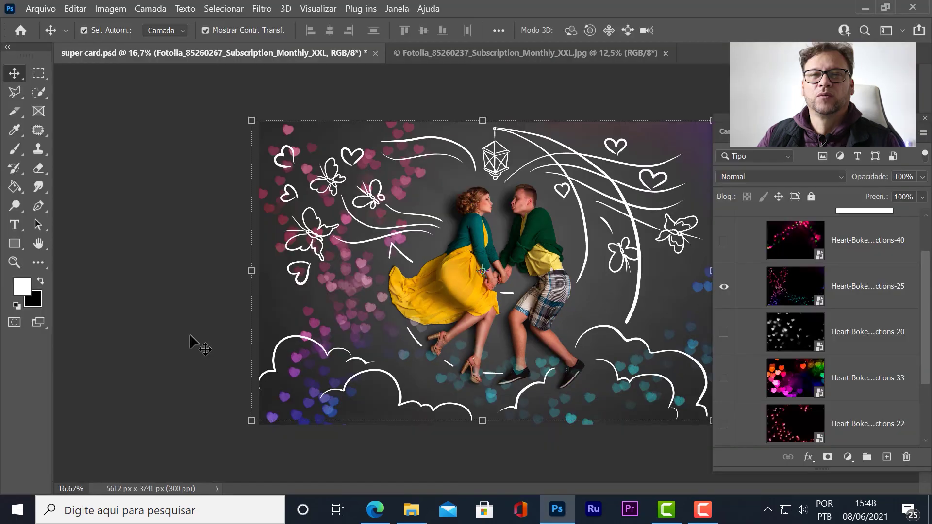